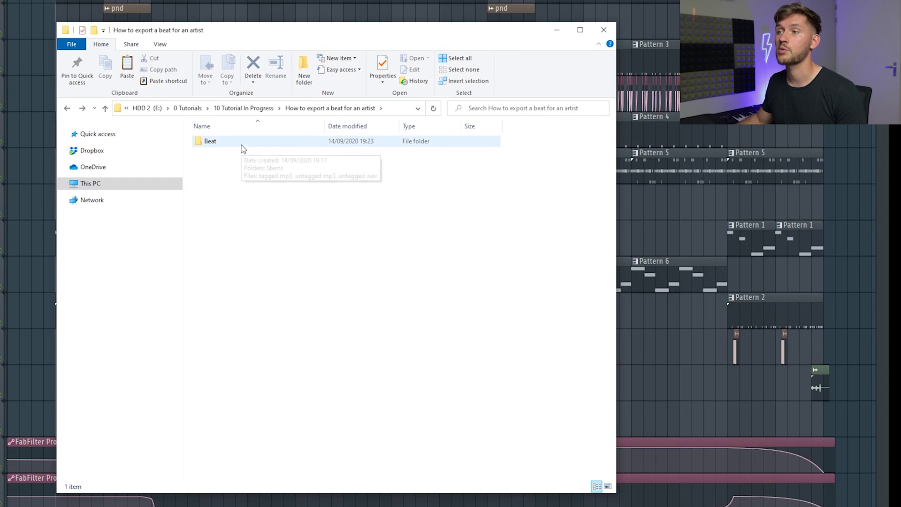
- Browse into the Beat folder and its Stems subfolder, then go back up to Beat
{"action": "double_click", "coordinate": [217, 145]}
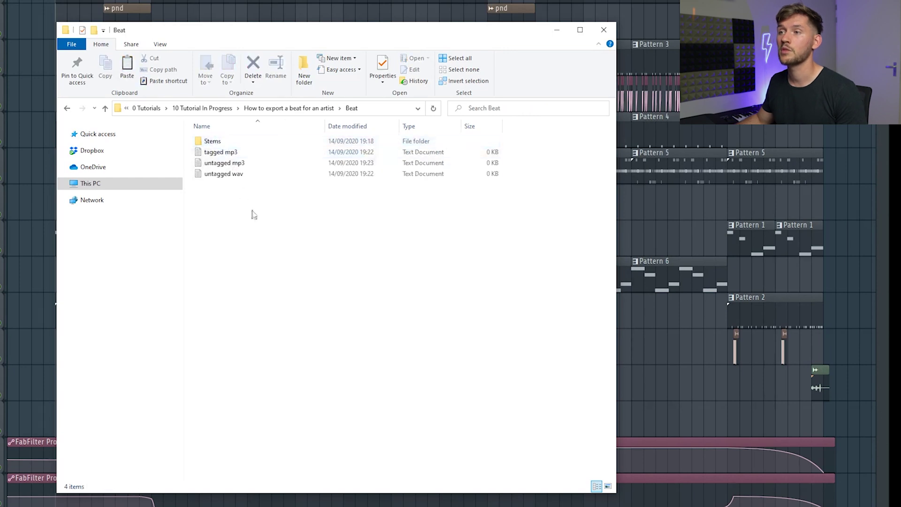
{"action": "double_click", "coordinate": [213, 142]}
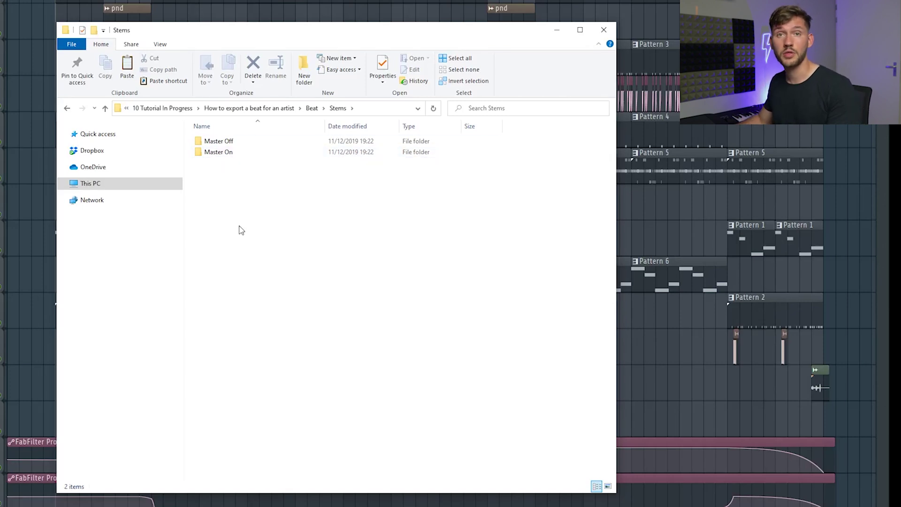
{"action": "key", "text": "alt+Left"}
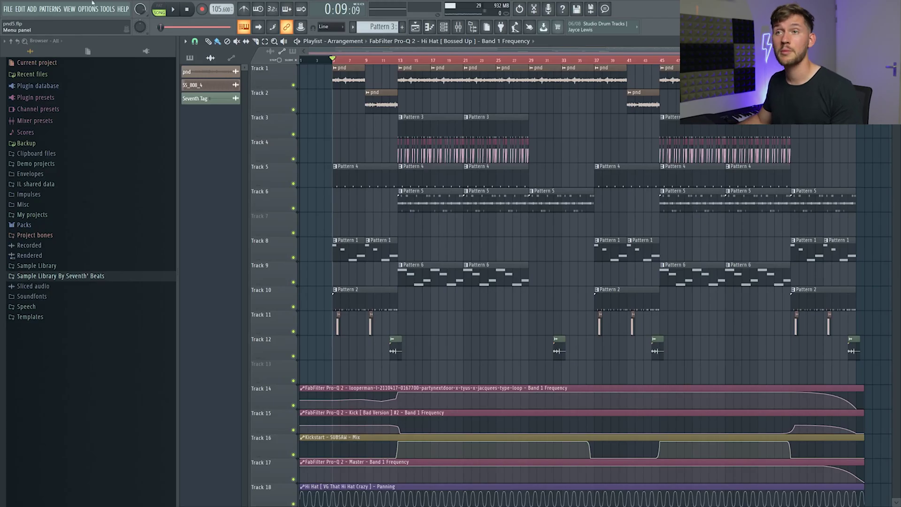
- Export the song as an MP3 named 'pnd5 tagged' into the Beat folder
{"action": "left_click", "coordinate": [10, 9]}
{"action": "mouse_move", "coordinate": [39, 80]}
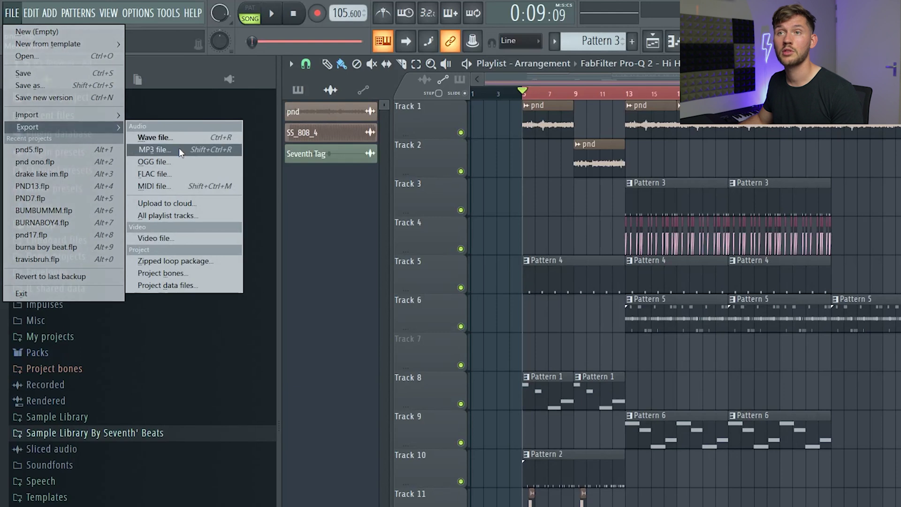
{"action": "left_click", "coordinate": [179, 149]}
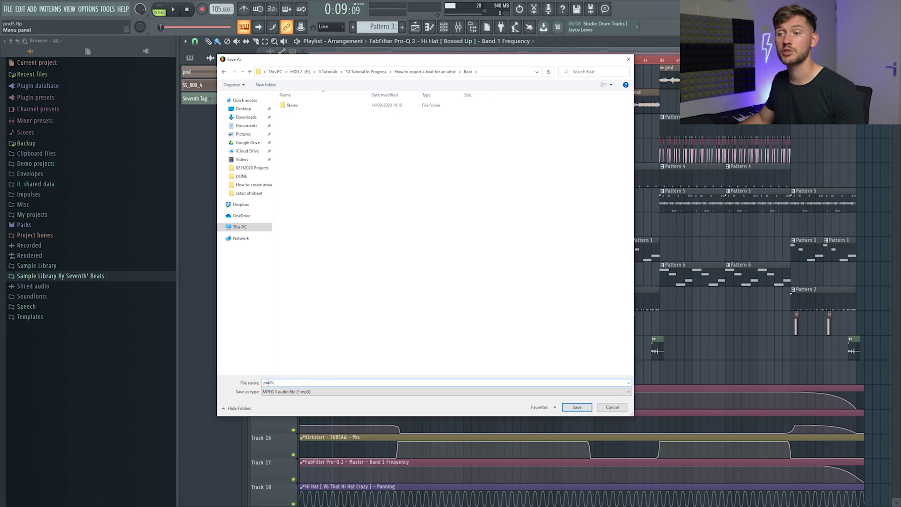
{"action": "type", "text": "agged"}
{"action": "left_click", "coordinate": [577, 407]}
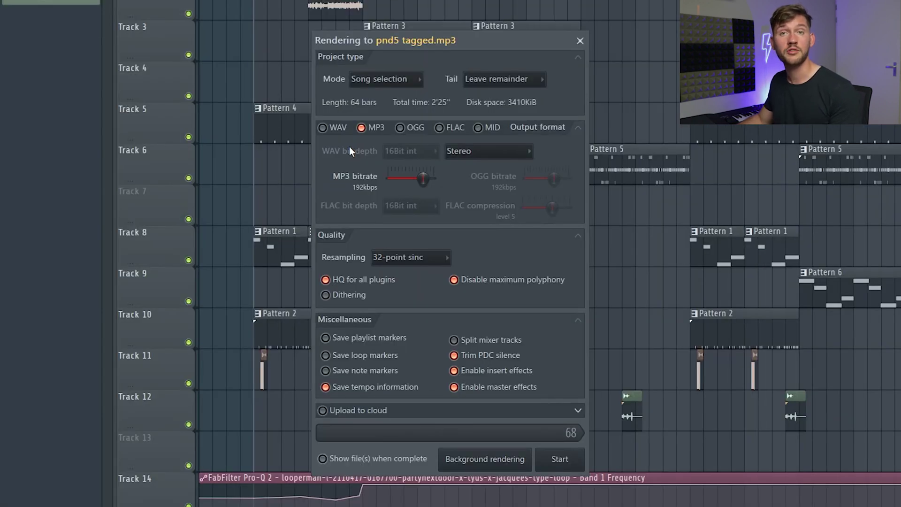
- Leave MP3 as the only output format for the pnd5 tagged render
{"action": "left_click", "coordinate": [324, 128]}
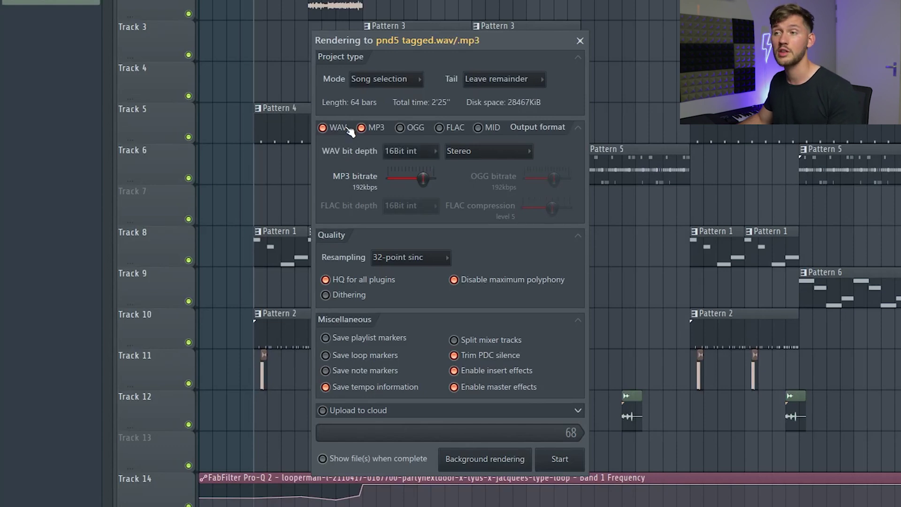
{"action": "left_click", "coordinate": [346, 128]}
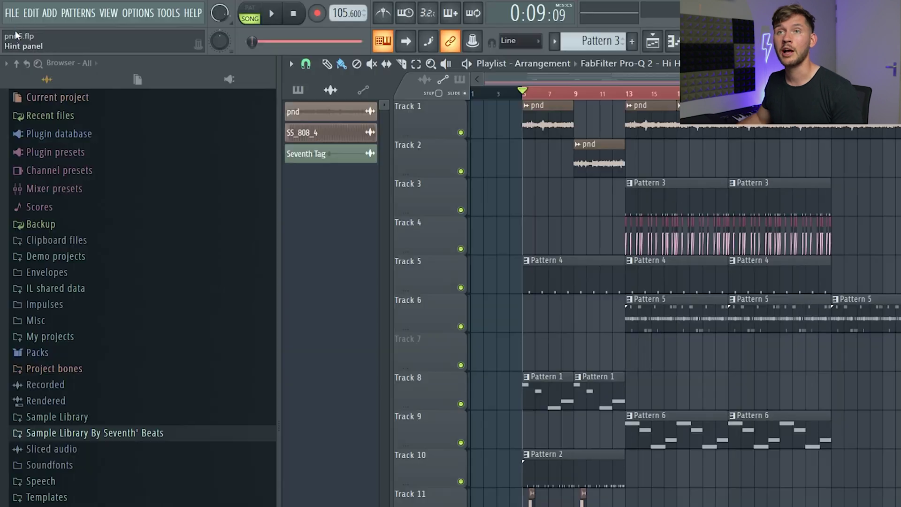
- Export the song as a WAV file named 'pnd5 untagged', fixing a typo in the name
{"action": "left_click", "coordinate": [7, 9]}
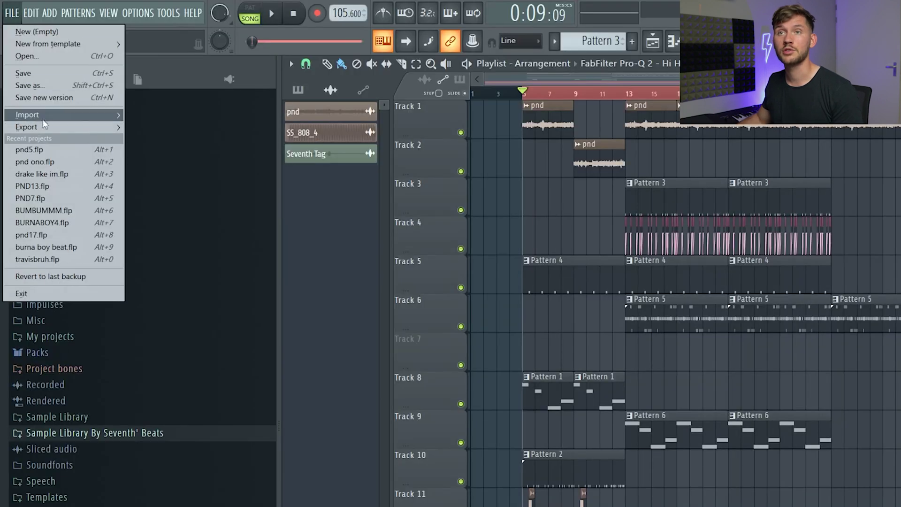
{"action": "mouse_move", "coordinate": [44, 126]}
{"action": "left_click", "coordinate": [192, 137]}
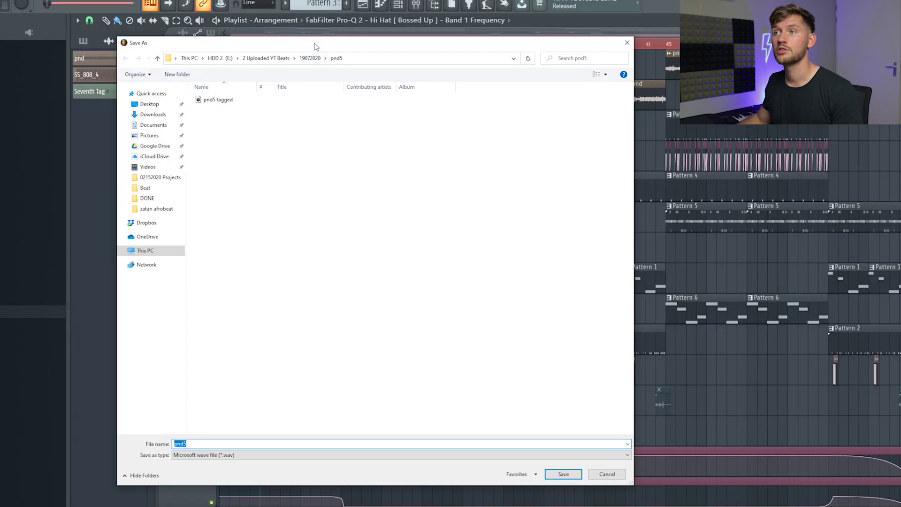
{"action": "left_click", "coordinate": [289, 449]}
{"action": "type", "text": "unnted"}
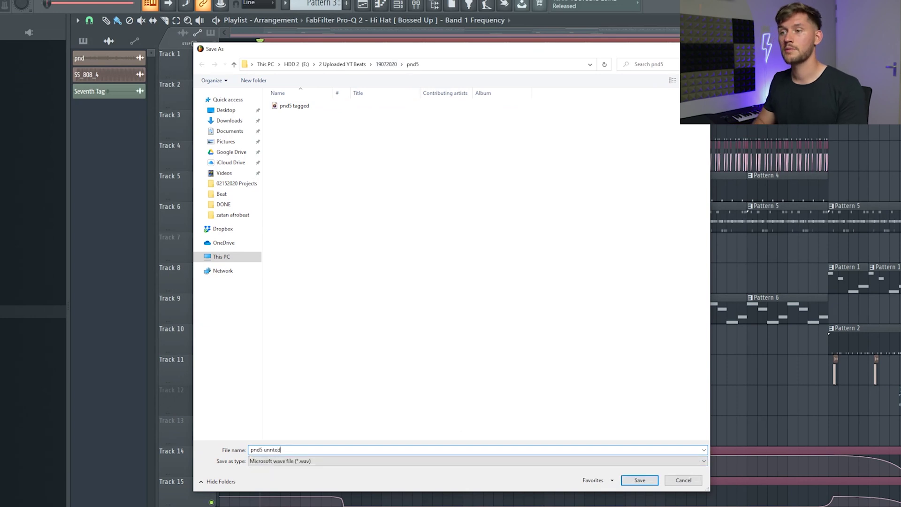
{"action": "key", "text": "BackSpace"}
{"action": "key", "text": "BackSpace"}
{"action": "key", "text": "BackSpace"}
{"action": "key", "text": "BackSpace"}
{"action": "key", "text": "BackSpace"}
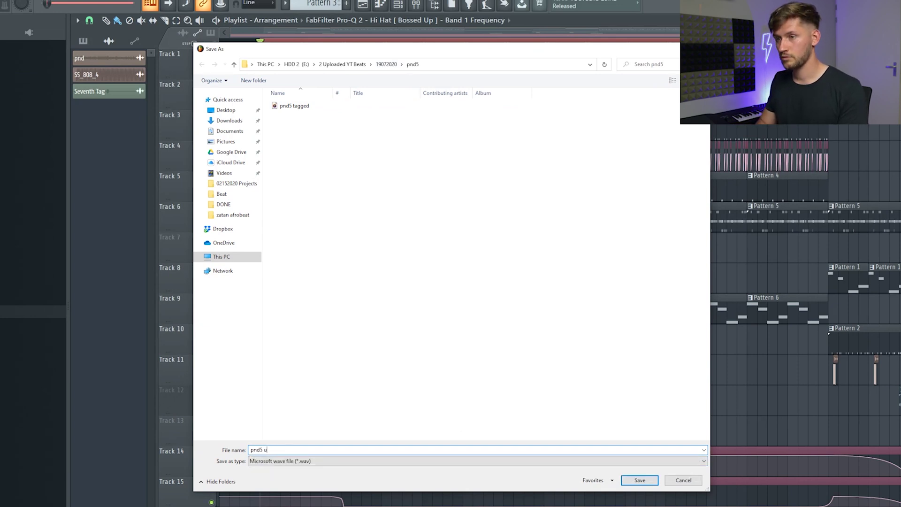
{"action": "type", "text": "ntagged"}
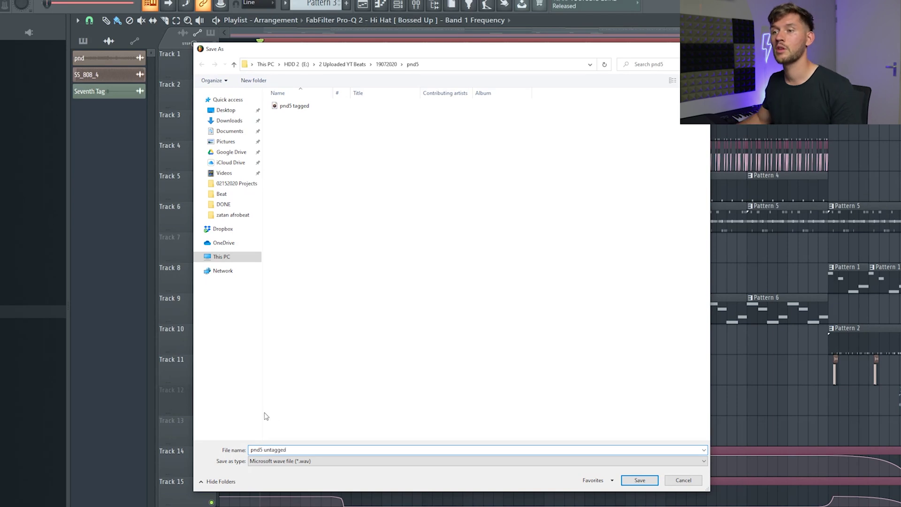
{"action": "left_click", "coordinate": [648, 484]}
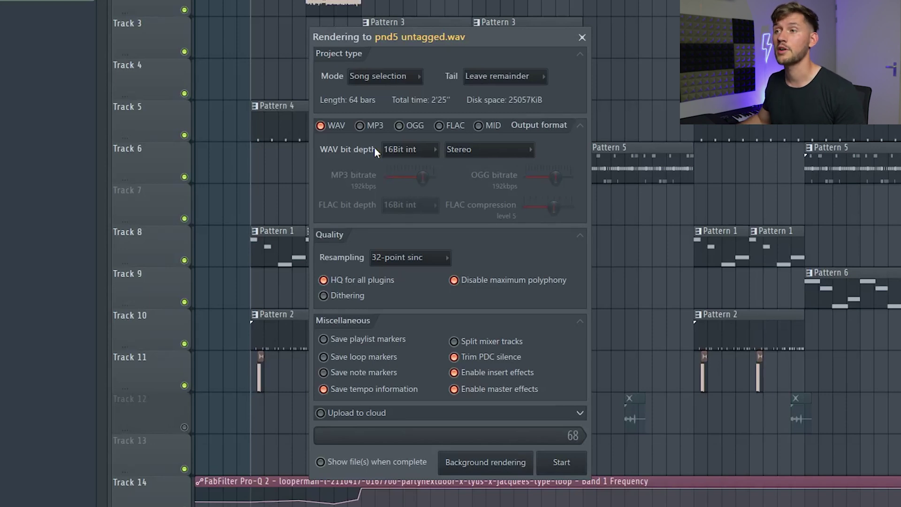
- Add MP3 as a second output format alongside WAV for the pnd5 untagged render
{"action": "left_click", "coordinate": [375, 126]}
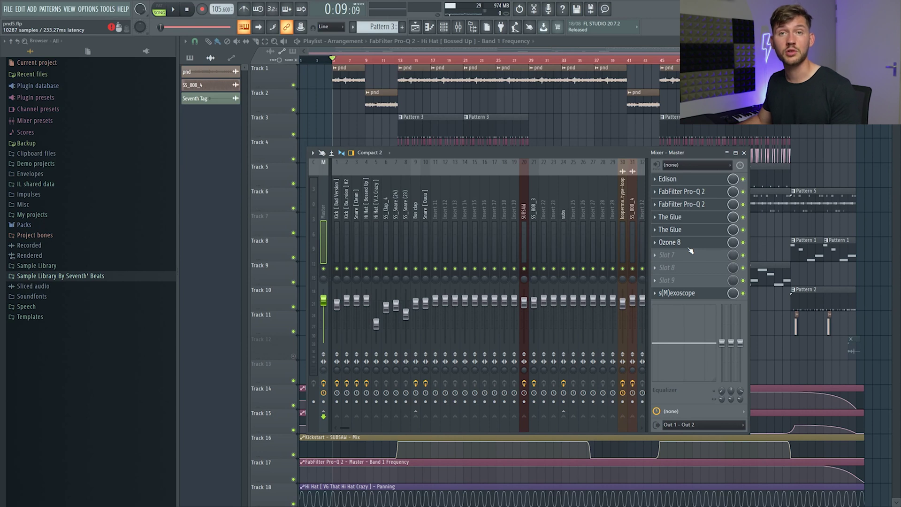
- Disable Ozone 8, both Glues, both Pro-Q 2s, Edison, s(M)exoscope and slots 7–9 on master
{"action": "left_click", "coordinate": [743, 242]}
{"action": "left_click", "coordinate": [743, 230]}
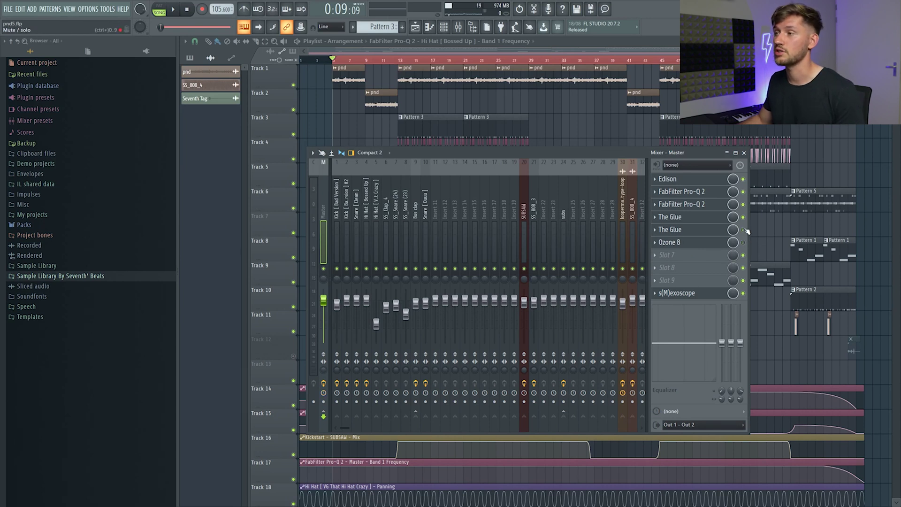
{"action": "left_click", "coordinate": [743, 217]}
{"action": "left_click", "coordinate": [743, 204]}
{"action": "left_click", "coordinate": [743, 192]}
{"action": "left_click", "coordinate": [743, 179]}
{"action": "left_click", "coordinate": [743, 293]}
{"action": "left_click", "coordinate": [743, 280]}
{"action": "left_click", "coordinate": [743, 267]}
{"action": "left_click", "coordinate": [743, 255]}
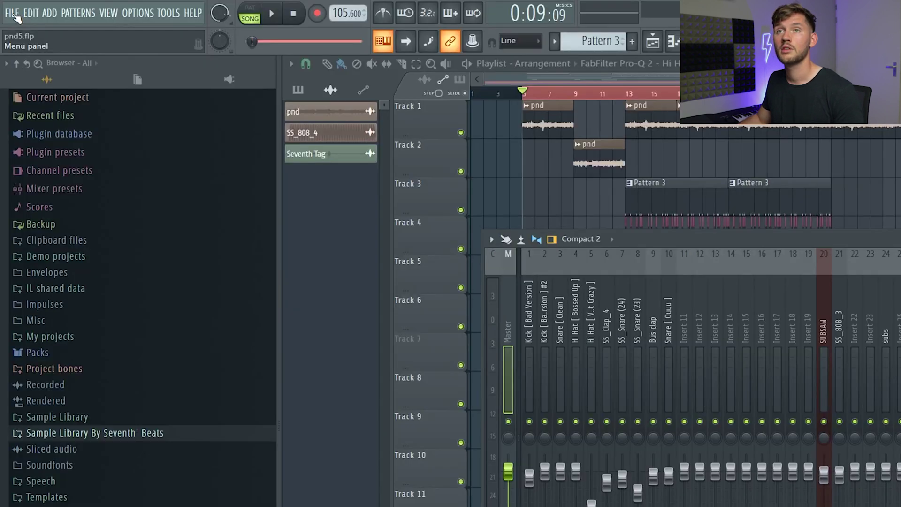
- Start a WAV export saved in Stems\Master Off under the name 'pnd5 master off'
{"action": "left_click", "coordinate": [16, 18]}
{"action": "mouse_move", "coordinate": [35, 129]}
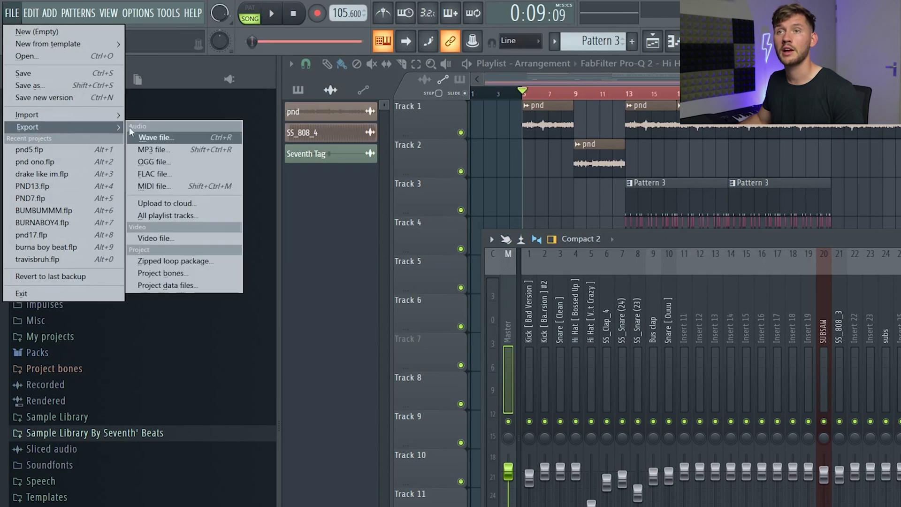
{"action": "left_click", "coordinate": [167, 139]}
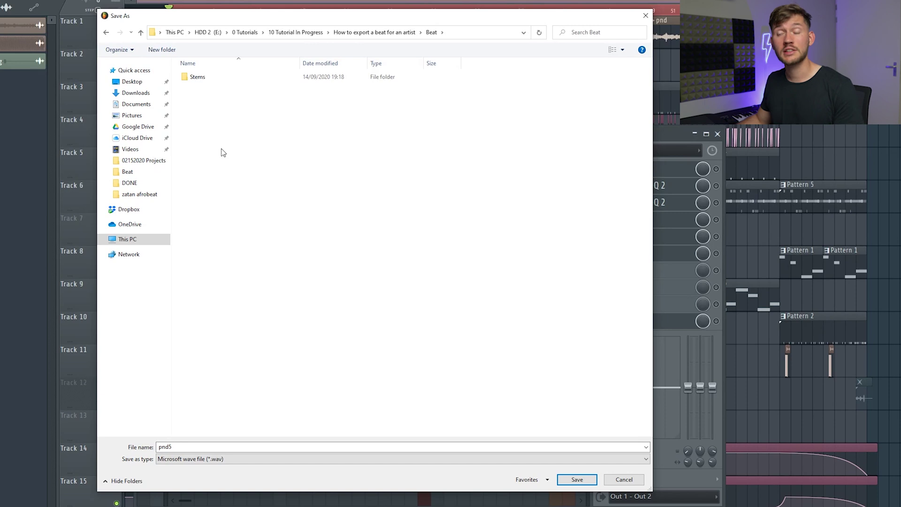
{"action": "double_click", "coordinate": [219, 80]}
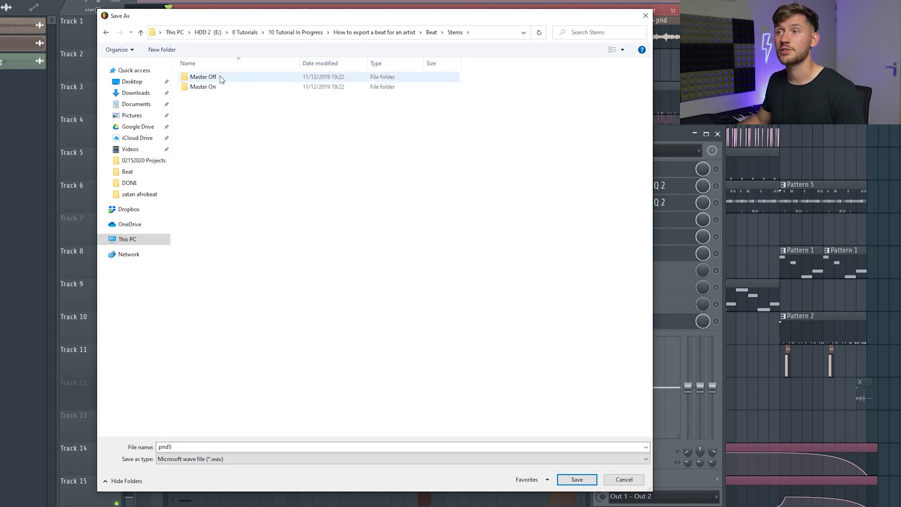
{"action": "double_click", "coordinate": [222, 80]}
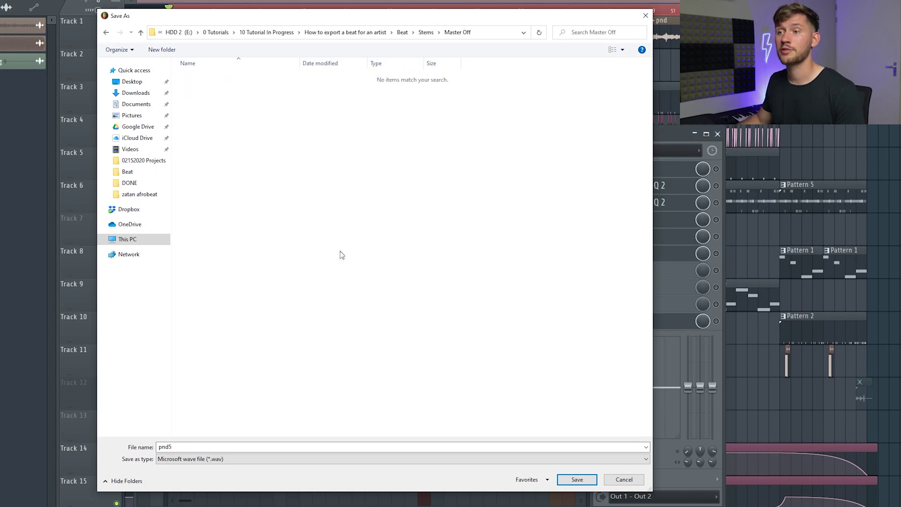
{"action": "left_click", "coordinate": [198, 447]}
{"action": "left_click", "coordinate": [198, 447]}
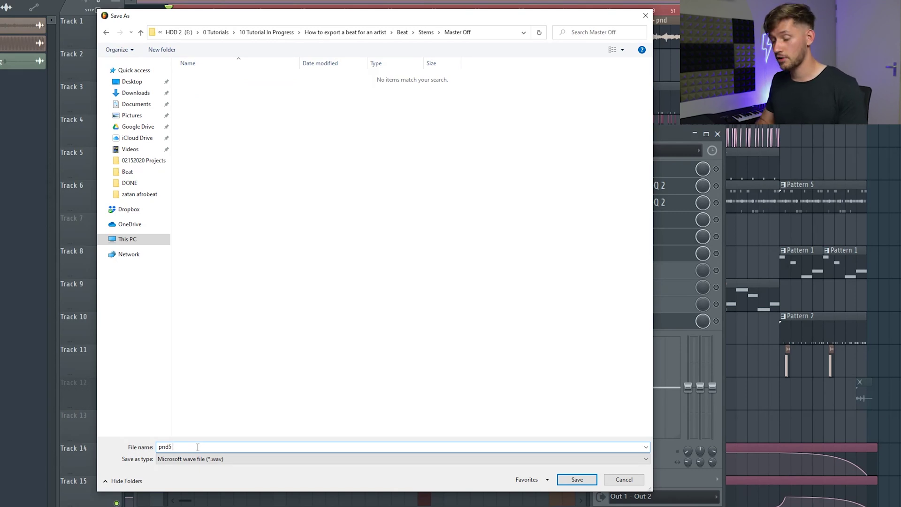
{"action": "type", "text": "master off"}
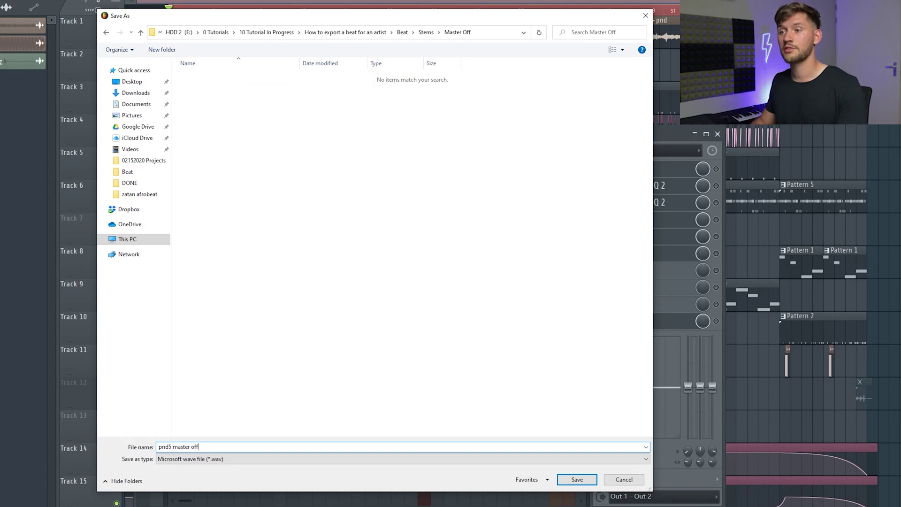
- Accept the 'pnd5 master off' name and enable Split mixer tracks for the render
{"action": "left_click", "coordinate": [576, 480]}
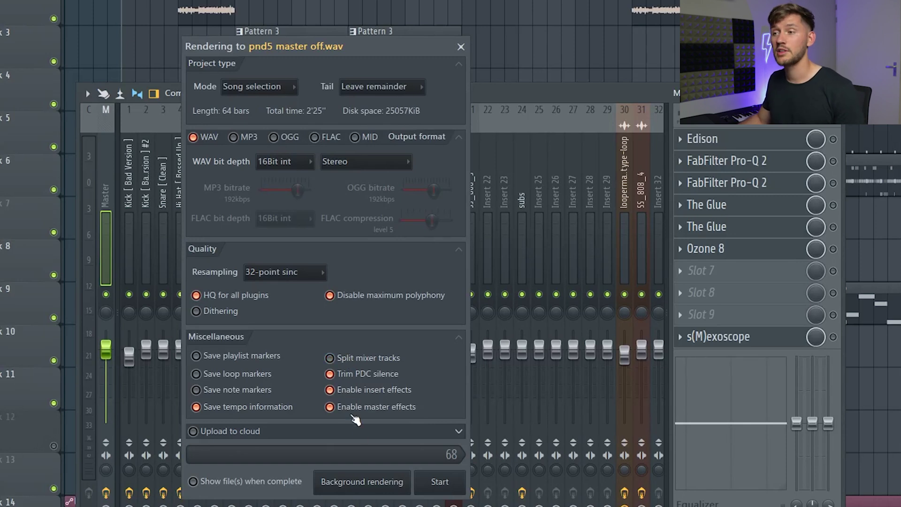
{"action": "left_click", "coordinate": [341, 358]}
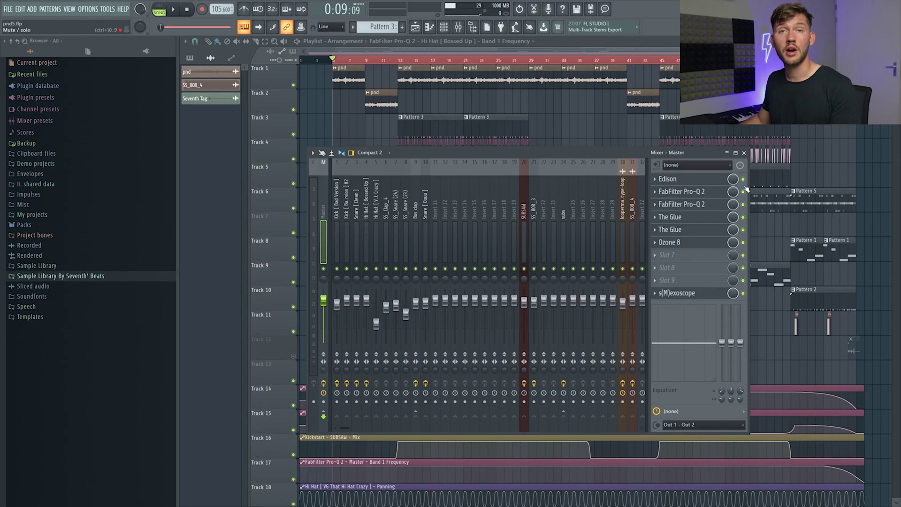
- Export split WAV stems named 'pnd5 master on' into Stems\Master On and render them
{"action": "left_click", "coordinate": [8, 10]}
{"action": "mouse_move", "coordinate": [37, 130]}
{"action": "left_click", "coordinate": [154, 136]}
{"action": "type", "text": "master on"}
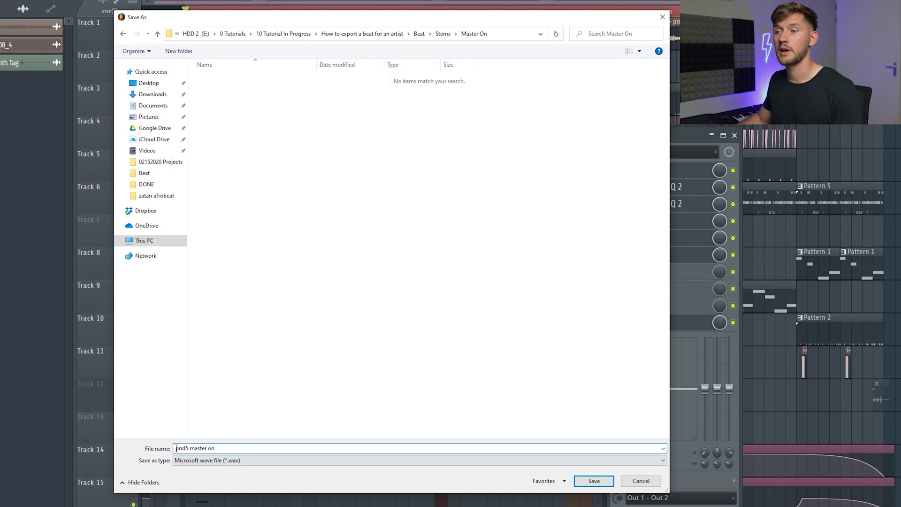
{"action": "left_click", "coordinate": [593, 481]}
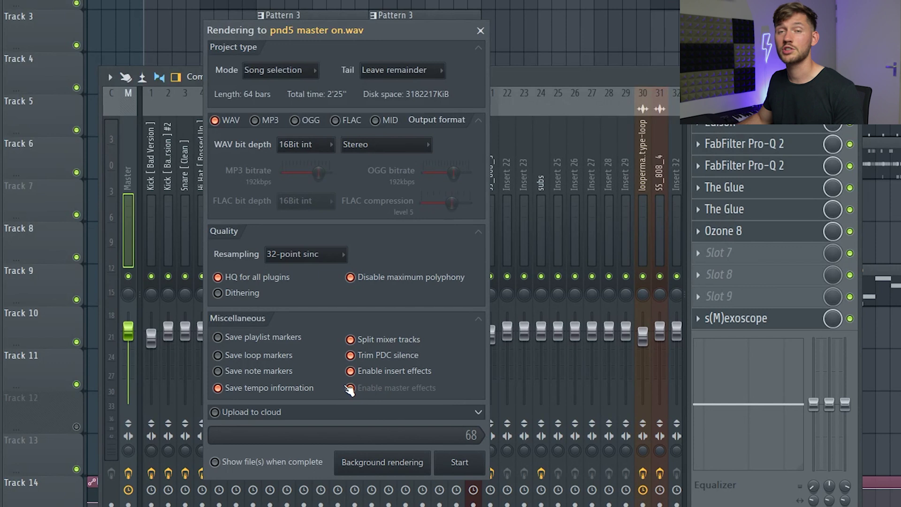
{"action": "left_click", "coordinate": [459, 462]}
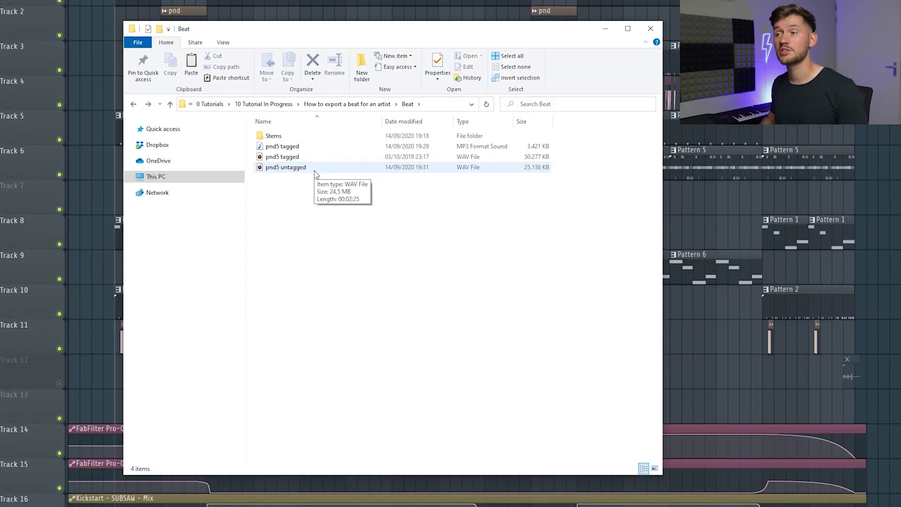
- Check the exported stem files in Stems and Master Off, then return to Beat
{"action": "double_click", "coordinate": [281, 136]}
{"action": "double_click", "coordinate": [281, 146]}
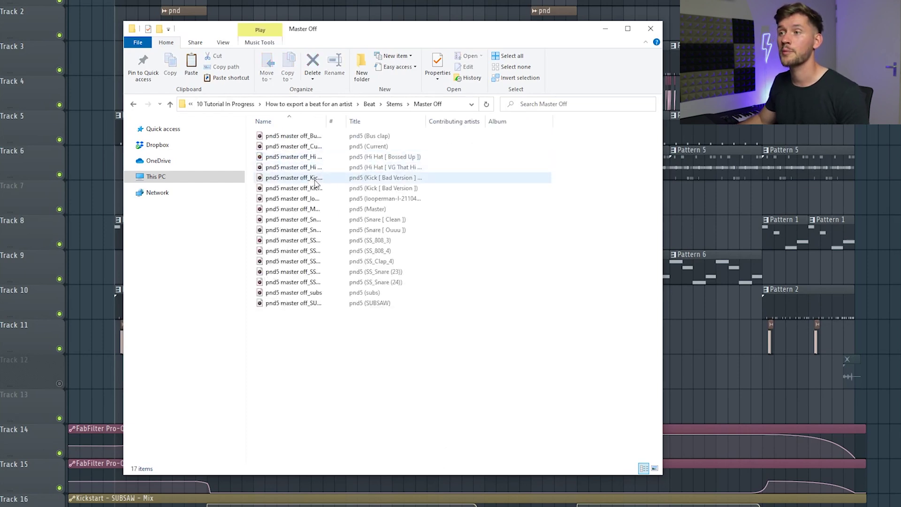
{"action": "key", "text": "alt+Left"}
{"action": "key", "text": "alt+Left"}
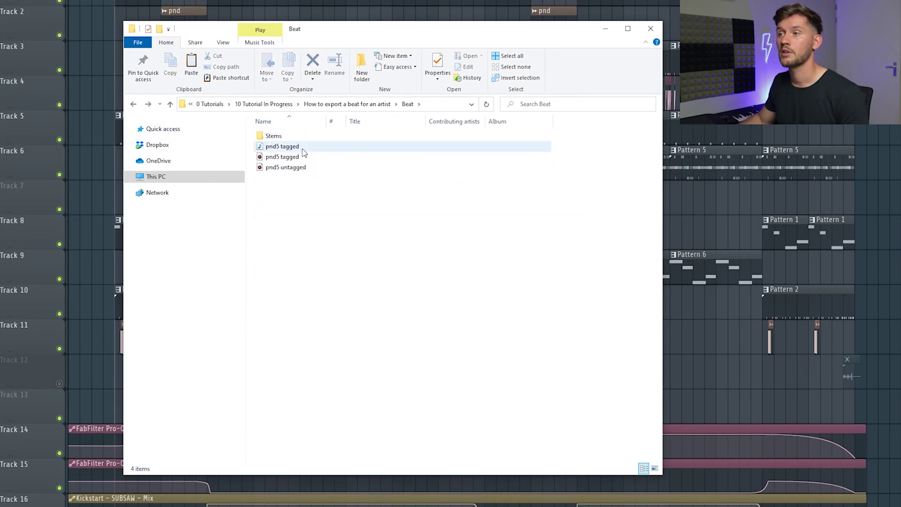
- Rename the Stems folder to 'pnd5 stems' and bring up its Send to menu
{"action": "right_click", "coordinate": [282, 136]}
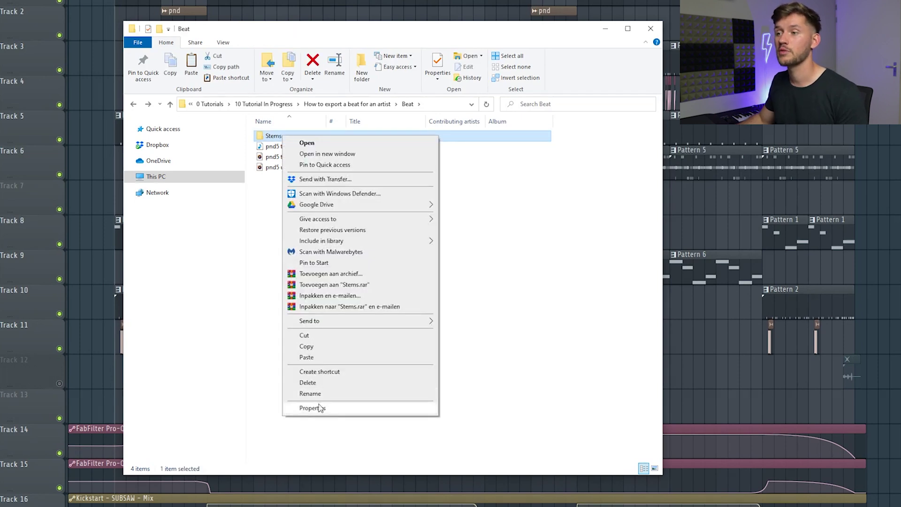
{"action": "left_click", "coordinate": [320, 395]}
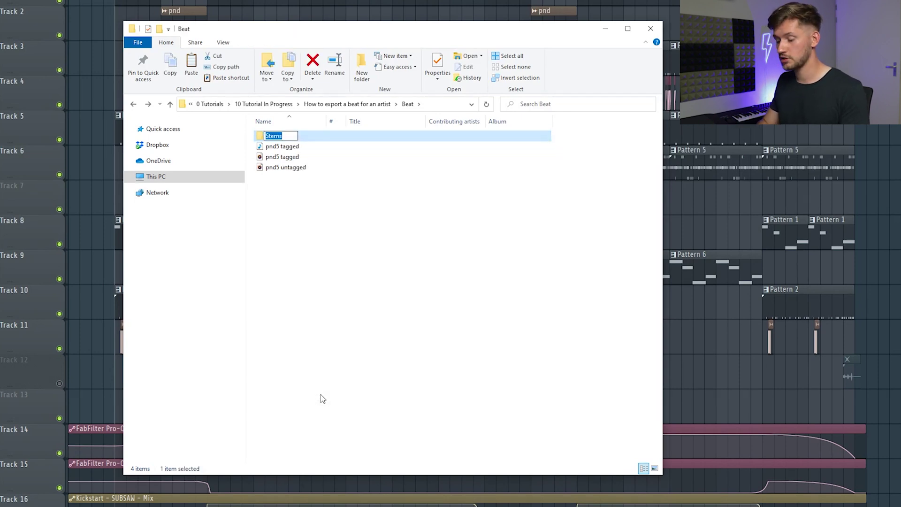
{"action": "type", "text": "pnd4"}
{"action": "key", "text": "BackSpace"}
{"action": "type", "text": "5 "}
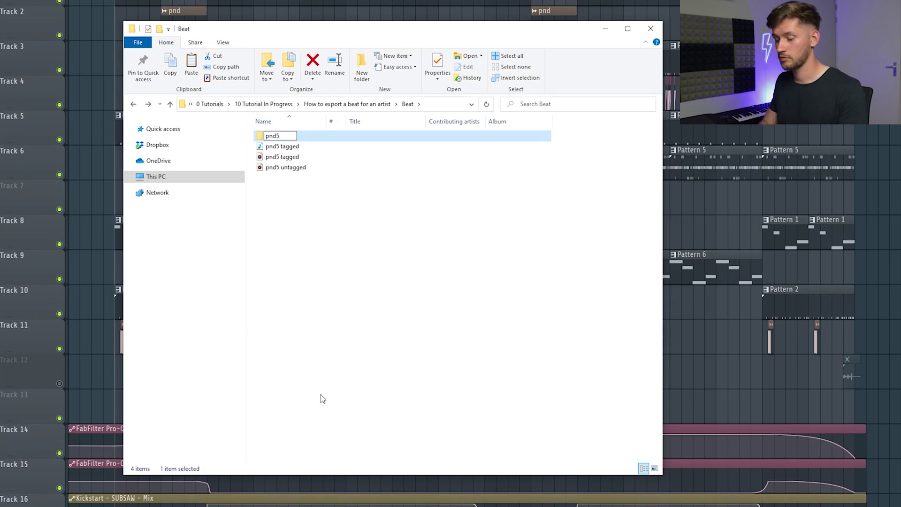
{"action": "type", "text": "stems"}
{"action": "key", "text": "Return"}
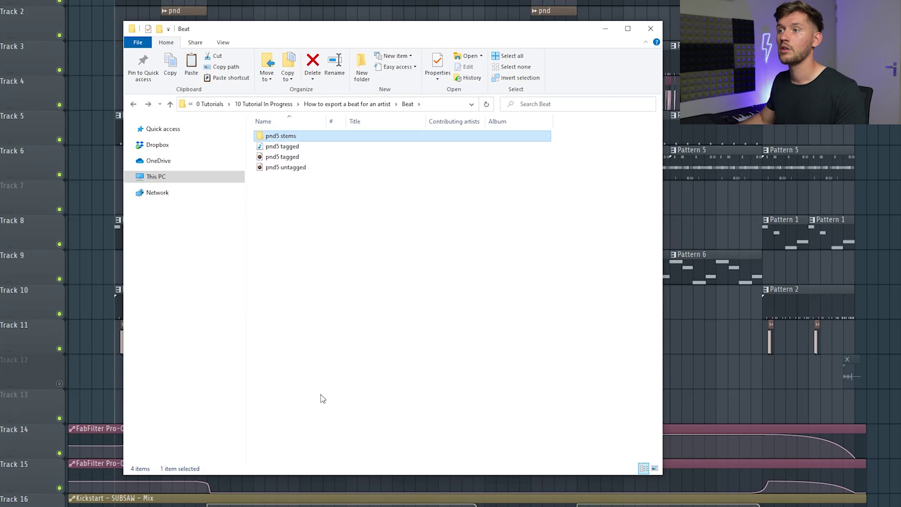
{"action": "right_click", "coordinate": [288, 137]}
{"action": "mouse_move", "coordinate": [342, 327]}
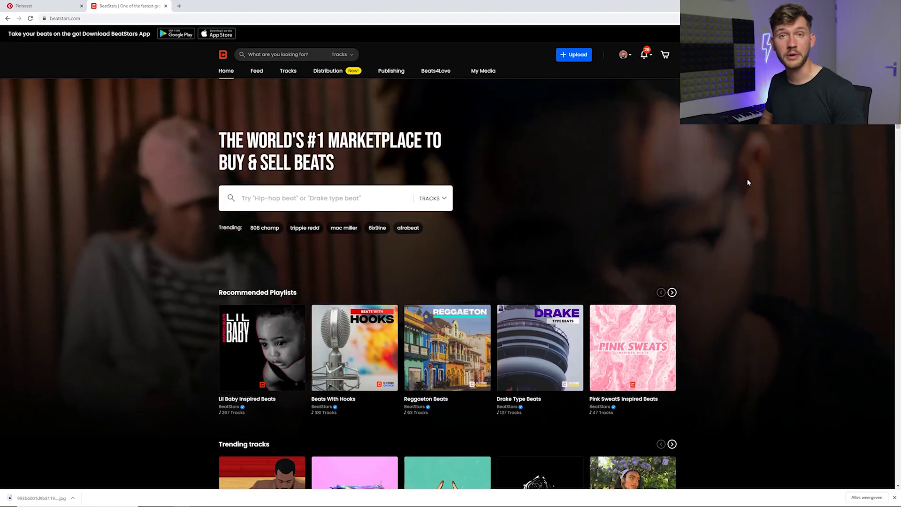
- Add pnd5 stems.zip, pnd5 tagged.mp3, pnd5 tagged.wav and pnd5 untagged.wav to a new BeatStars upload
{"action": "left_click", "coordinate": [578, 56]}
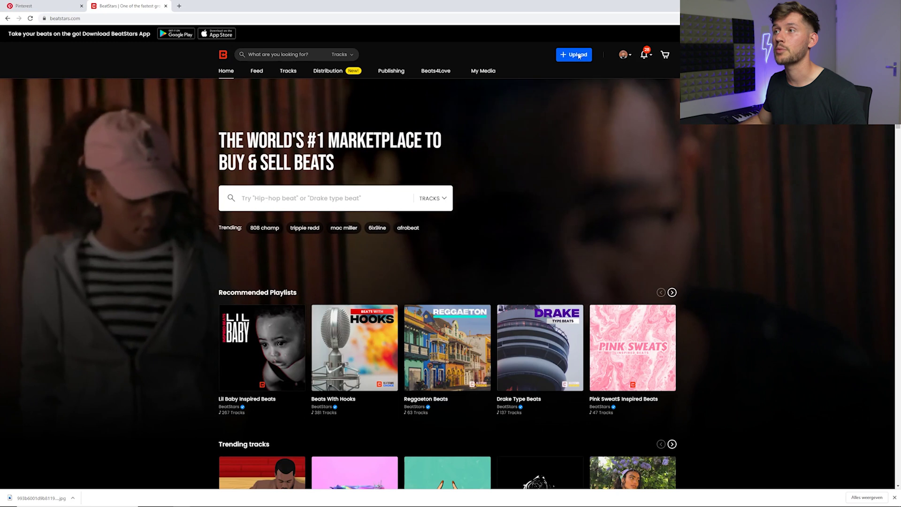
{"action": "left_click", "coordinate": [572, 75]}
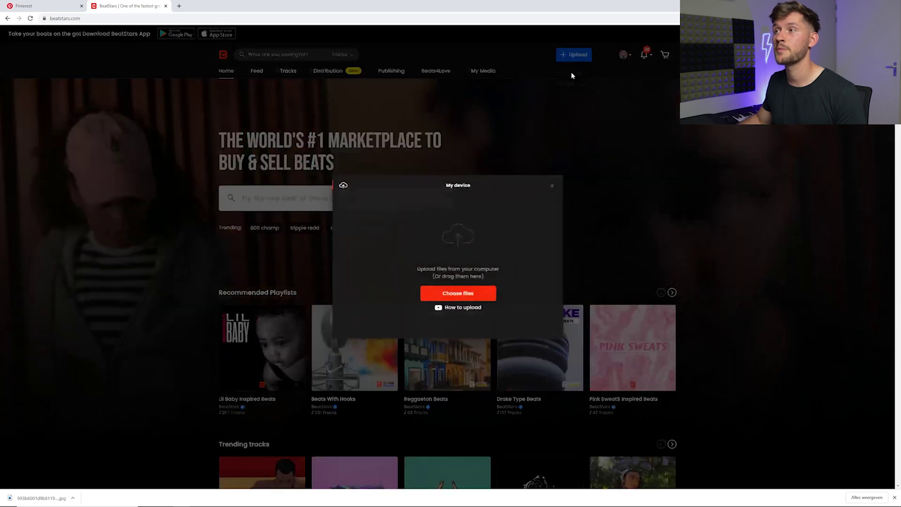
{"action": "key", "text": "alt+Tab"}
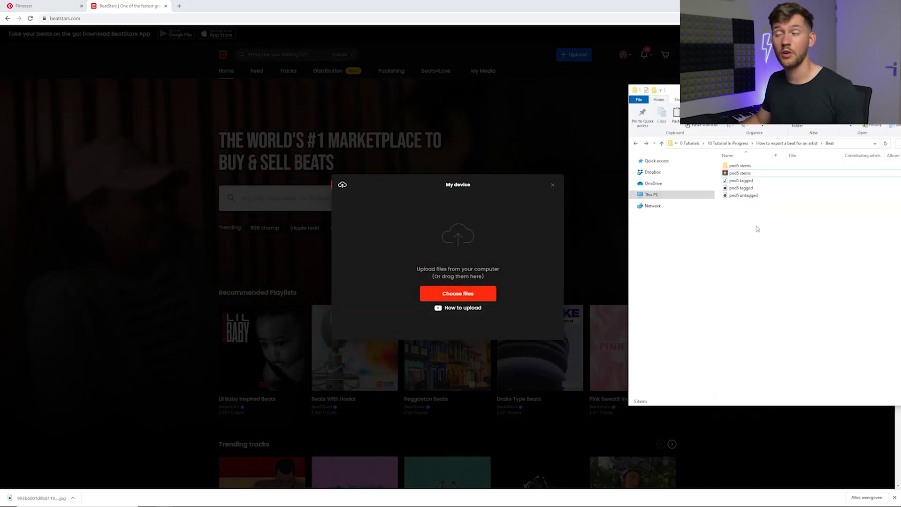
{"action": "left_click_drag", "start_coordinate": [754, 216], "coordinate": [454, 272]}
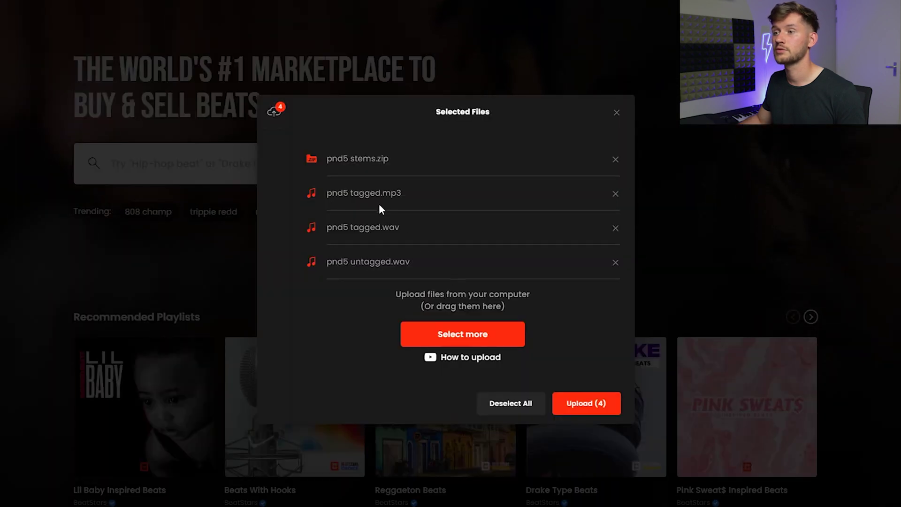
- Upload the four pnd5 files and create a new production track titled 'PND'
{"action": "left_click", "coordinate": [585, 405]}
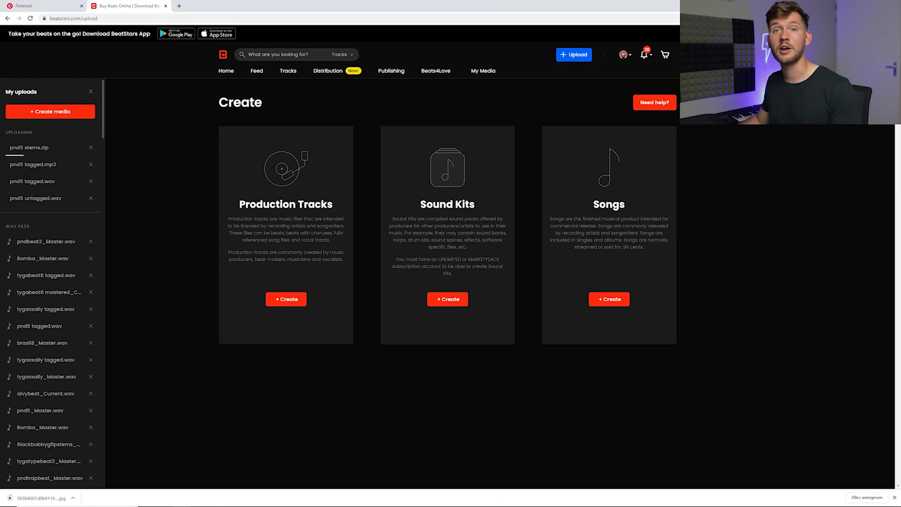
{"action": "left_click", "coordinate": [295, 301]}
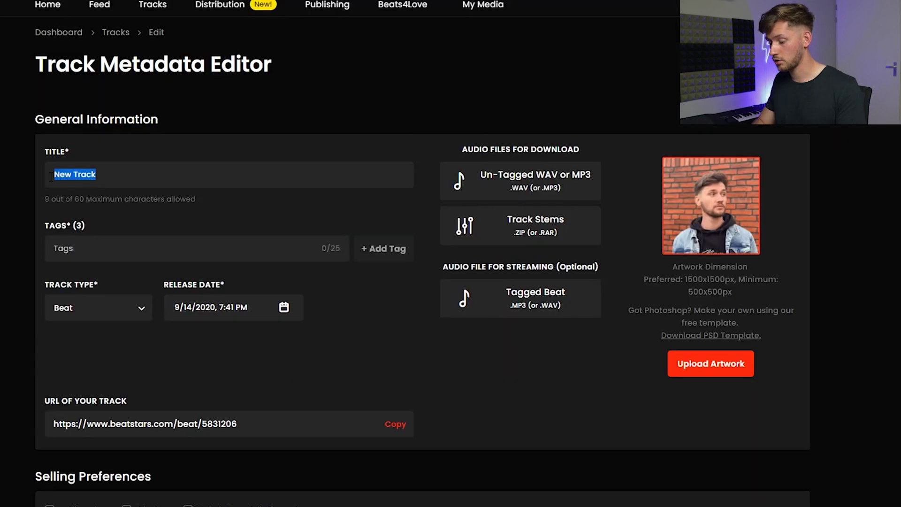
{"action": "type", "text": "Pn"}
{"action": "key", "text": "BackSpace"}
{"action": "key", "text": "BackSpace"}
{"action": "type", "text": "PND"}
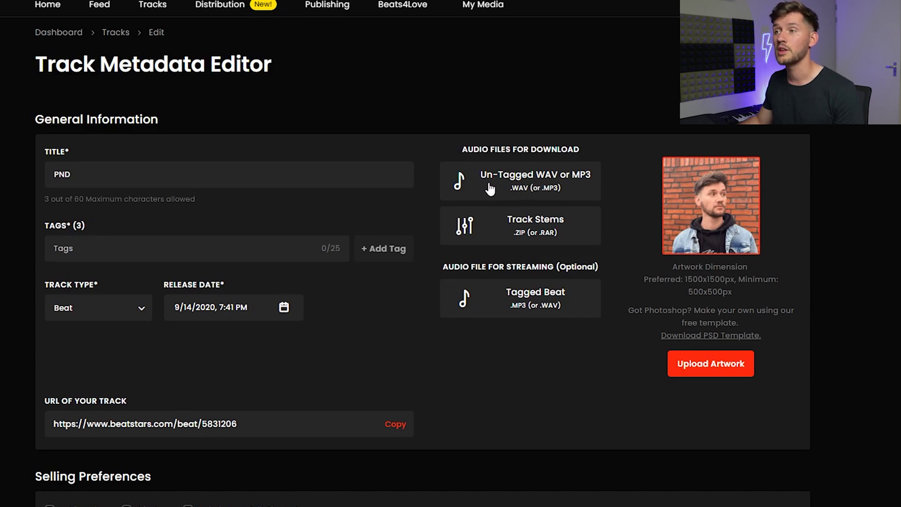
- Attach pnd5 untagged.wav as Un-Tagged WAV, pnd5 stems.zip as Track Stems, pnd5 tagged.mp3 as Tagged Beat
{"action": "left_click", "coordinate": [548, 186]}
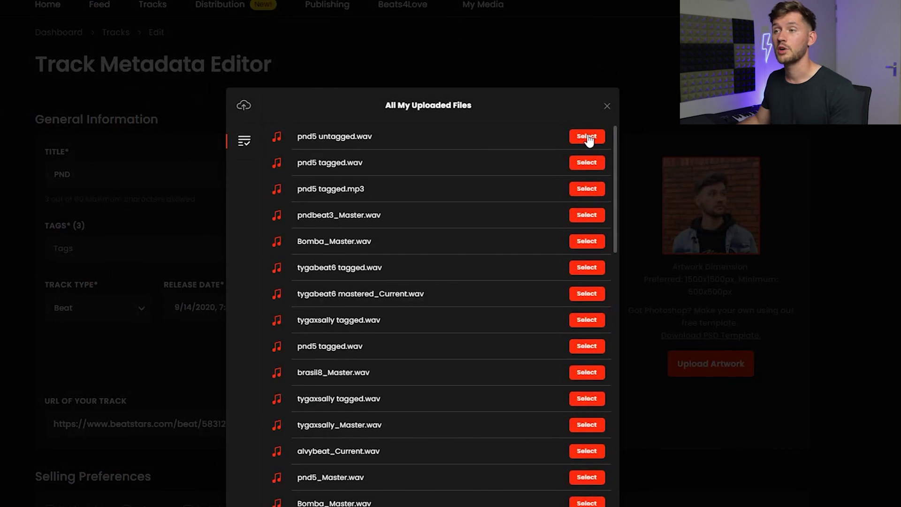
{"action": "left_click", "coordinate": [587, 137]}
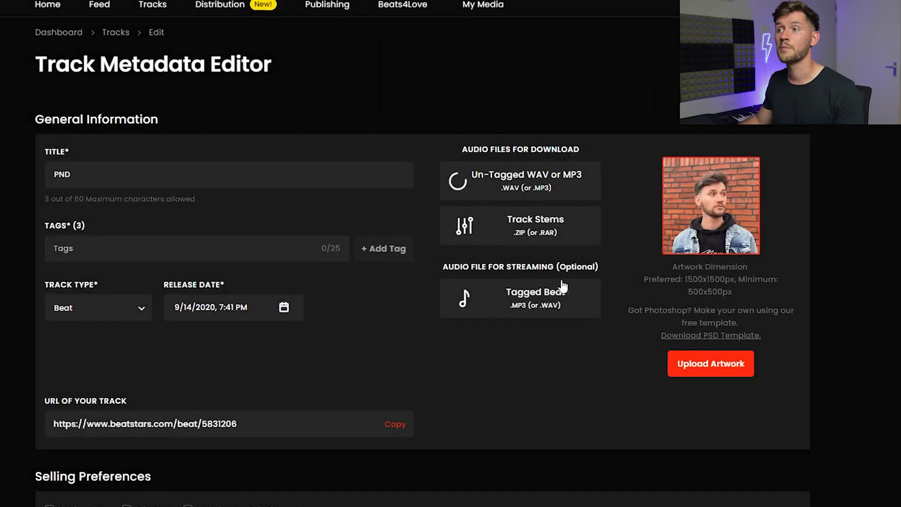
{"action": "left_click", "coordinate": [538, 226]}
{"action": "left_click", "coordinate": [445, 206]}
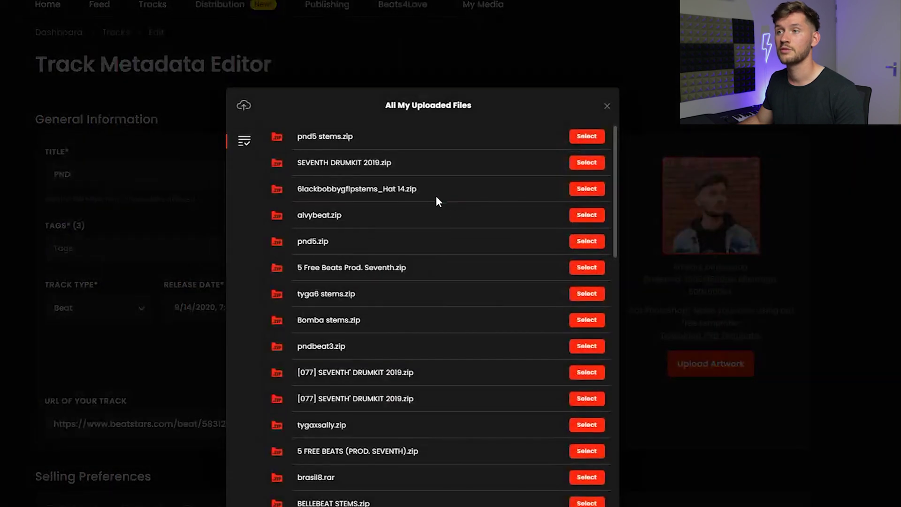
{"action": "left_click", "coordinate": [587, 137]}
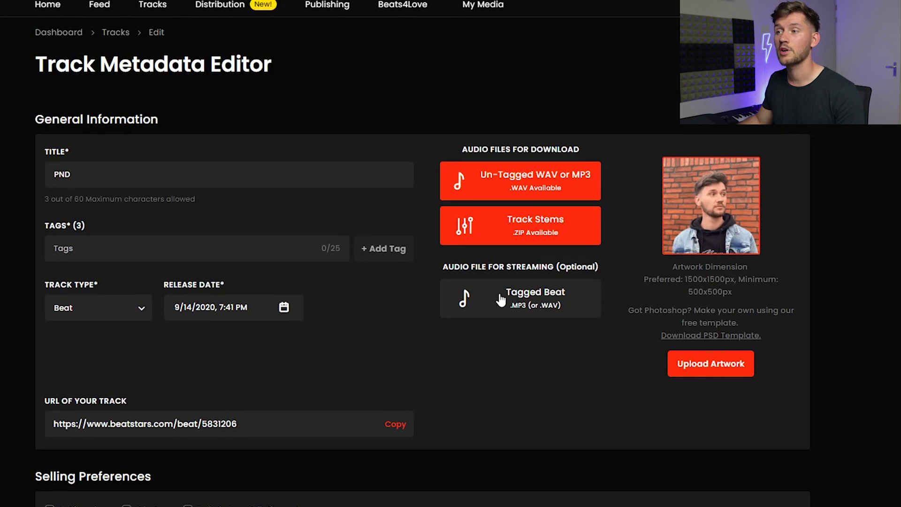
{"action": "left_click", "coordinate": [518, 314]}
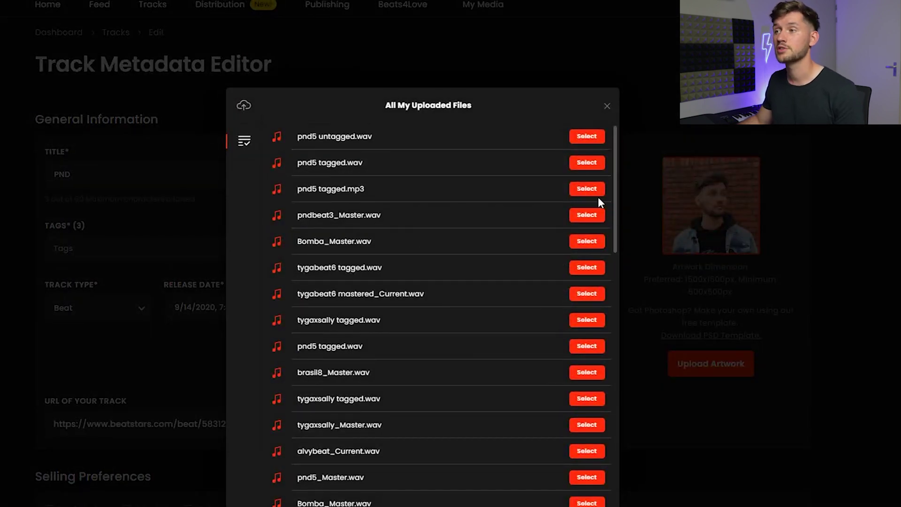
{"action": "left_click", "coordinate": [574, 190]}
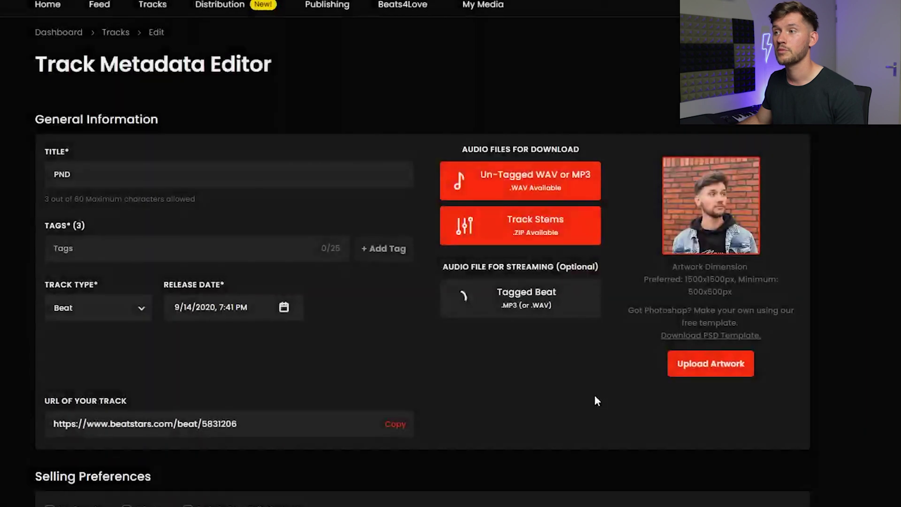